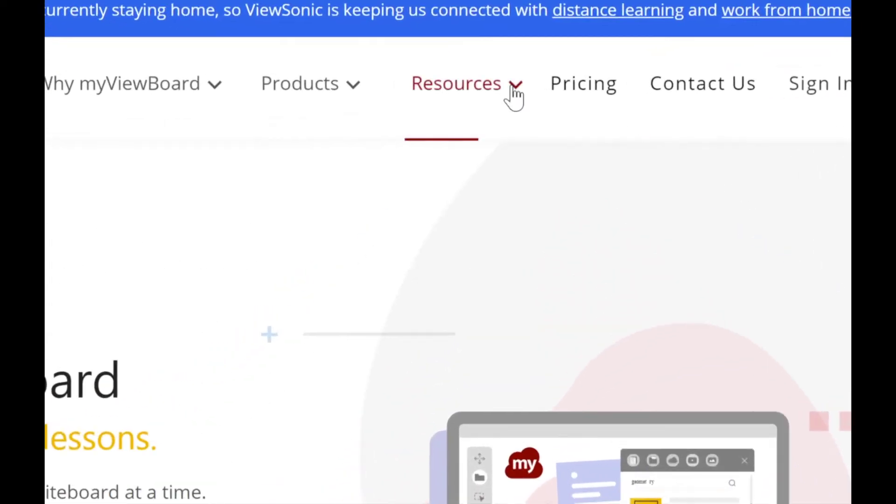
# Check the Resources > Download page, then sign in to myViewBoard.com with the Google account
pyautogui.moveTo(509, 90)
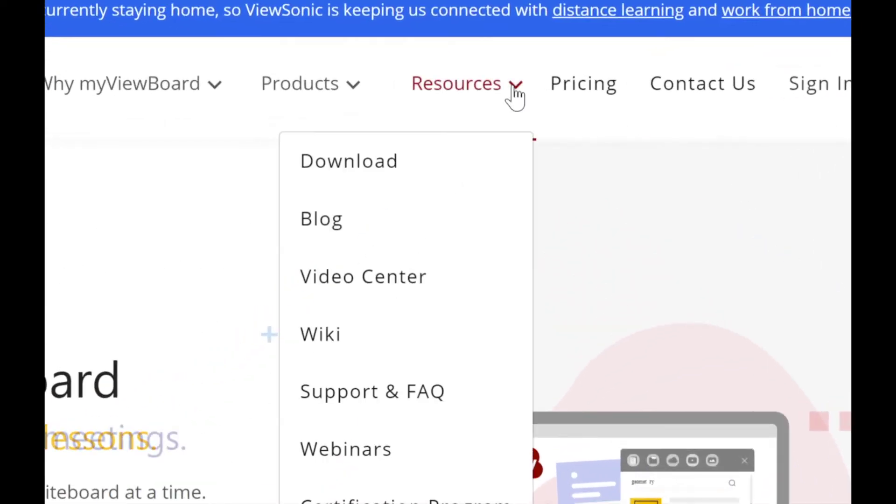
pyautogui.click(377, 166)
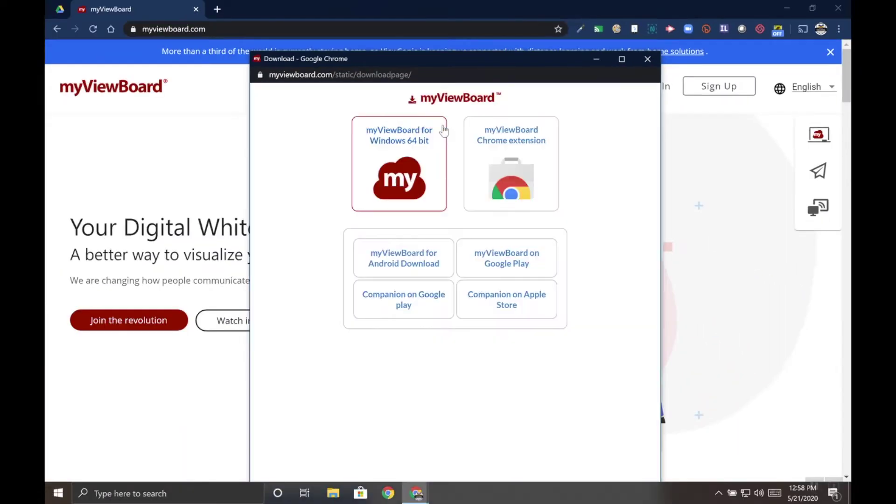
pyautogui.click(648, 59)
pyautogui.click(658, 90)
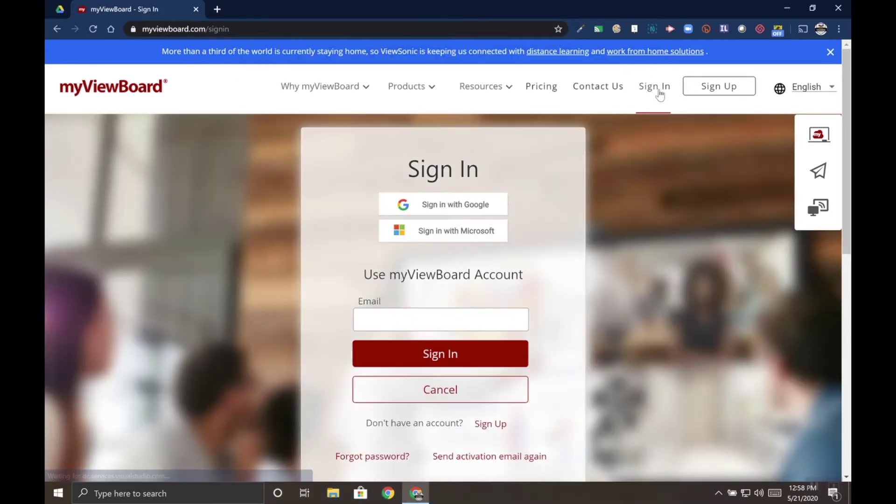
pyautogui.click(489, 209)
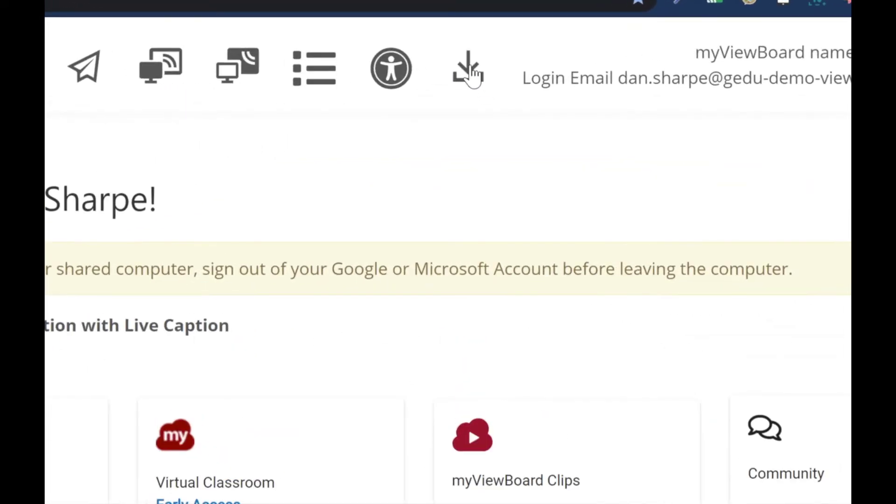
# Download the myViewBoard for Windows 64 bit installer (.exe) from the account page's download list
pyautogui.click(469, 70)
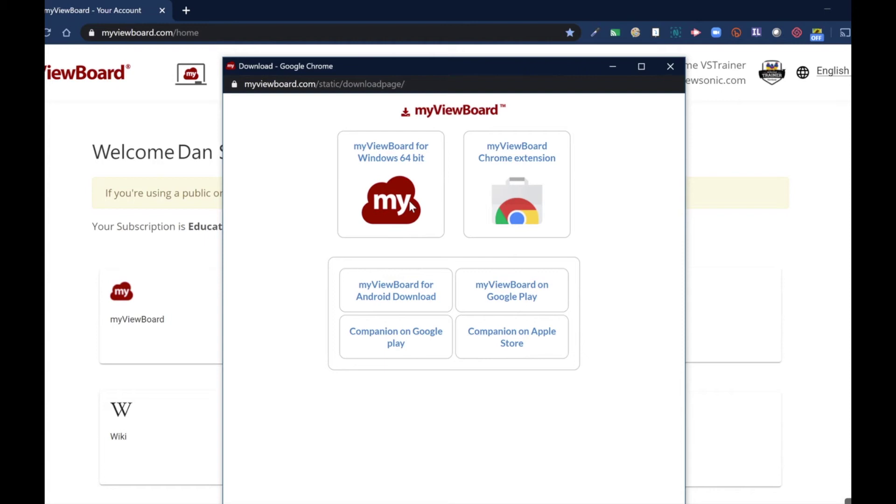
pyautogui.click(391, 162)
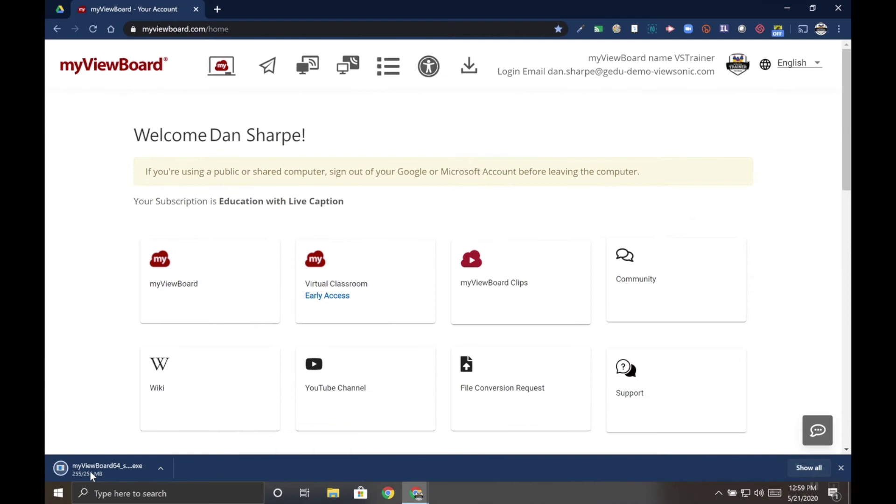
# Run the downloaded installer and accept the license terms to reach Customer Information
pyautogui.click(90, 471)
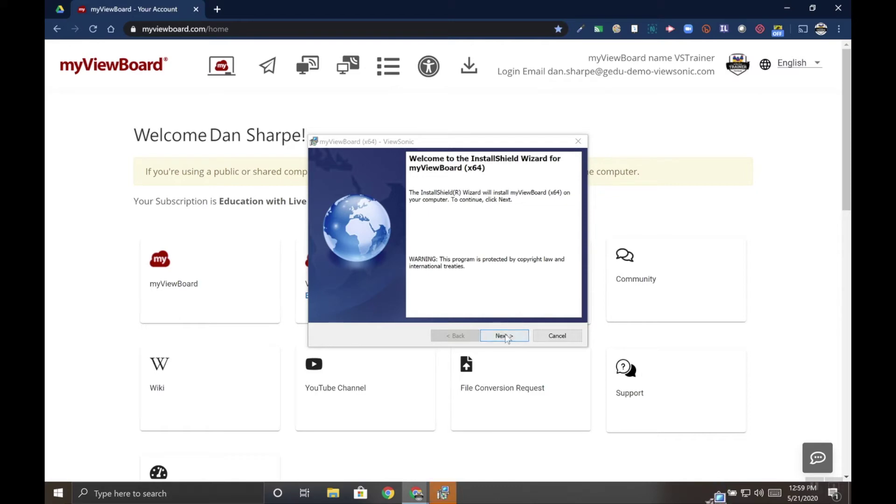
pyautogui.click(506, 336)
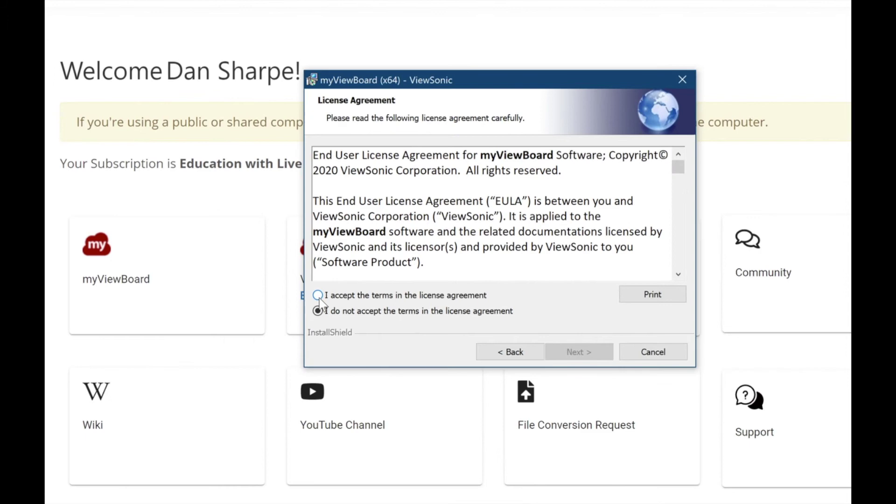
pyautogui.click(318, 295)
pyautogui.click(580, 352)
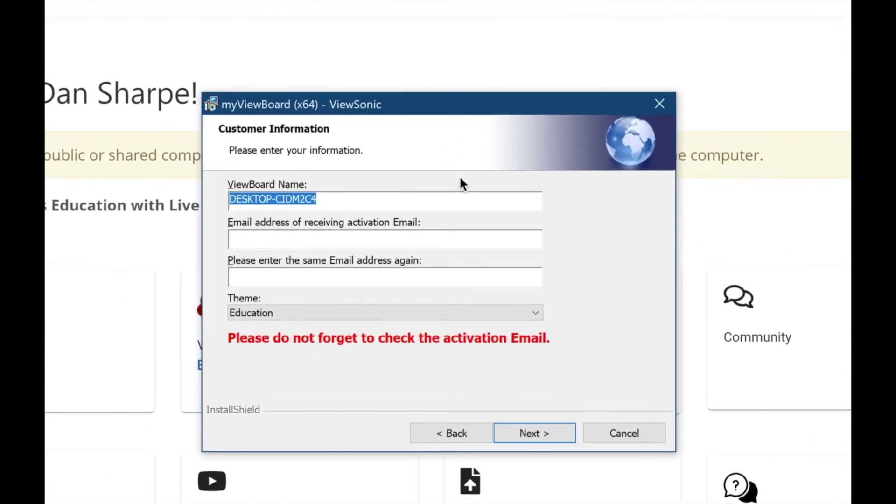
# Replace the default ViewBoard Name with 'ViewSonic Panel'
pyautogui.click(428, 201)
pyautogui.hotkey('ctrl', 'a')
pyautogui.write('ViewSonic Panel')
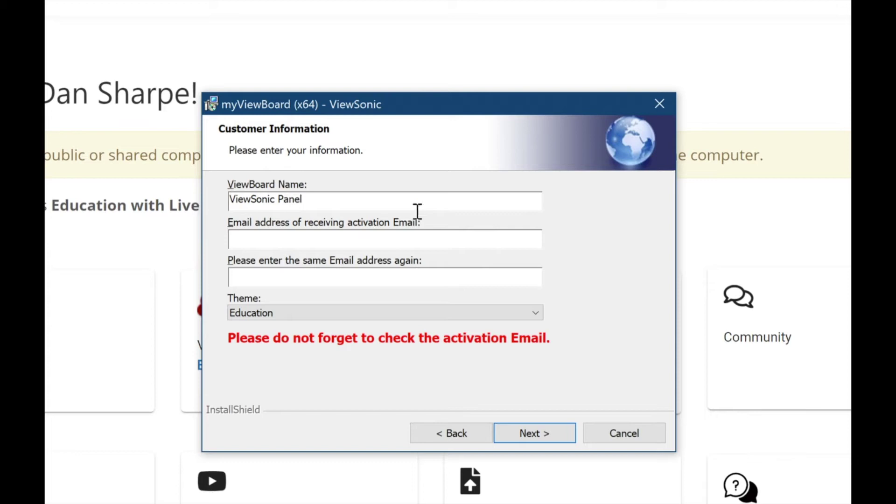
# Enter the activation email address, keep the Education theme, and proceed to Ready to Install
pyautogui.click(403, 234)
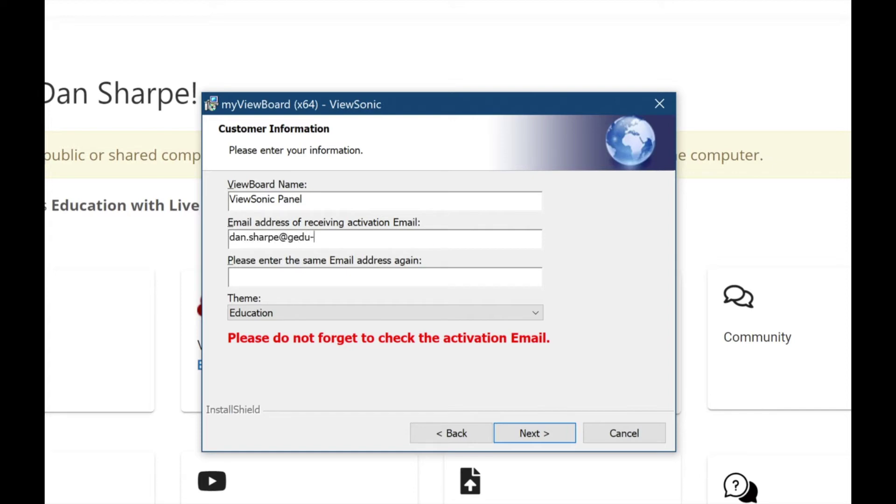
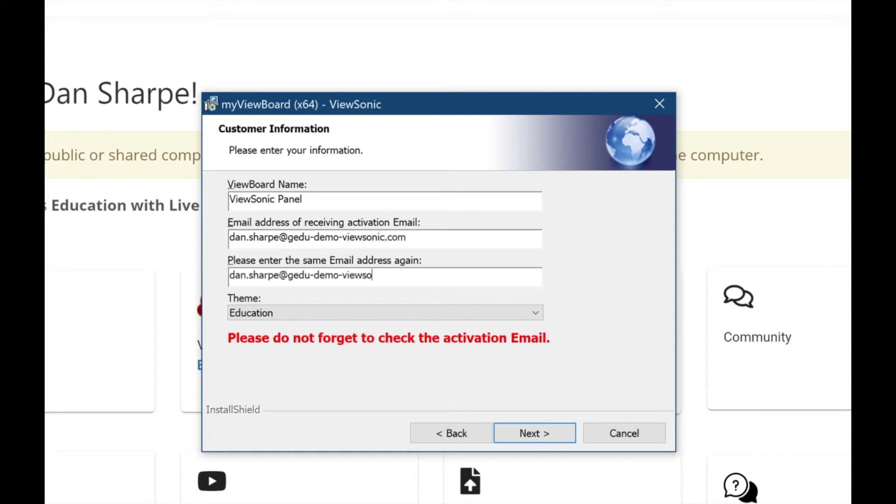
pyautogui.click(279, 312)
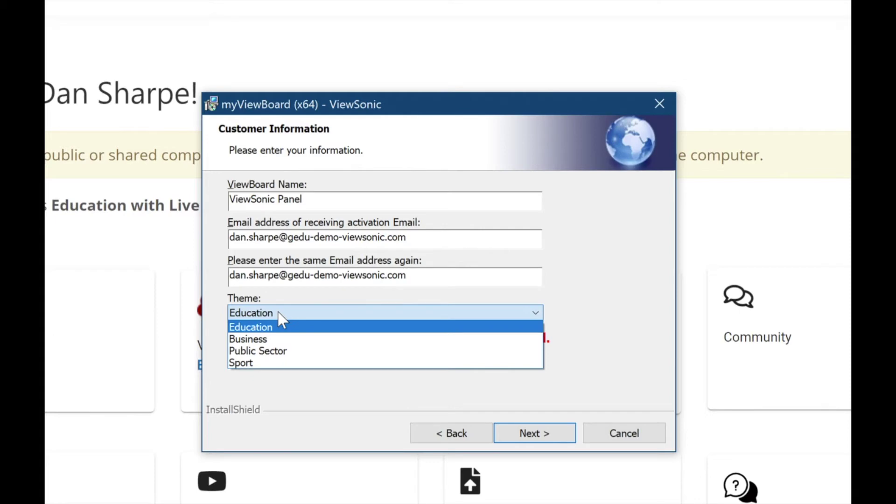
pyautogui.click(261, 374)
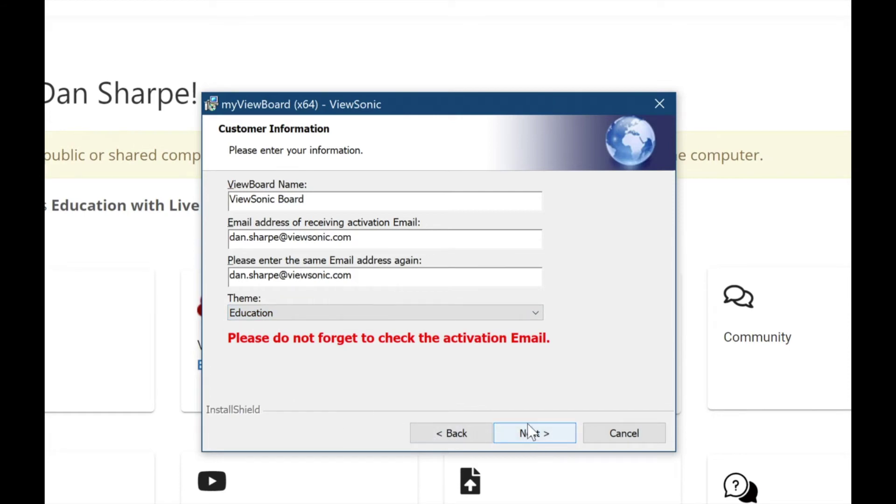
pyautogui.click(528, 428)
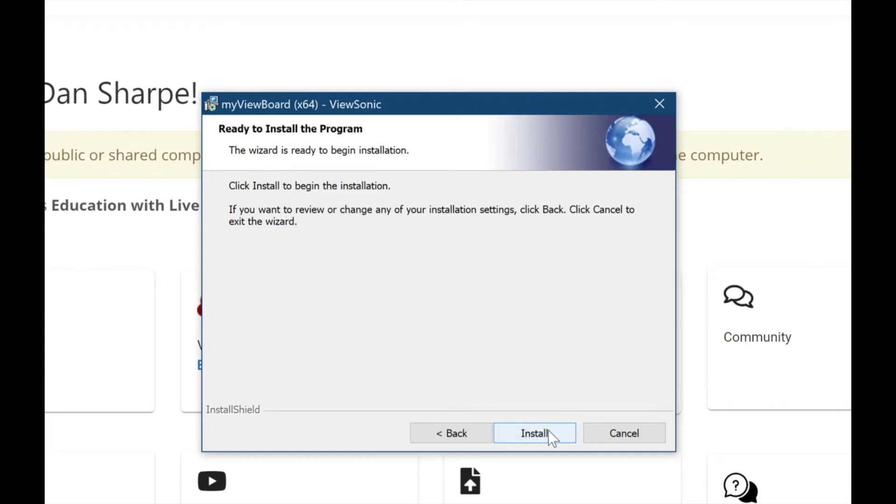
# Install myViewBoard, finish the wizard, and minimize Chrome to show the desktop shortcut
pyautogui.click(548, 430)
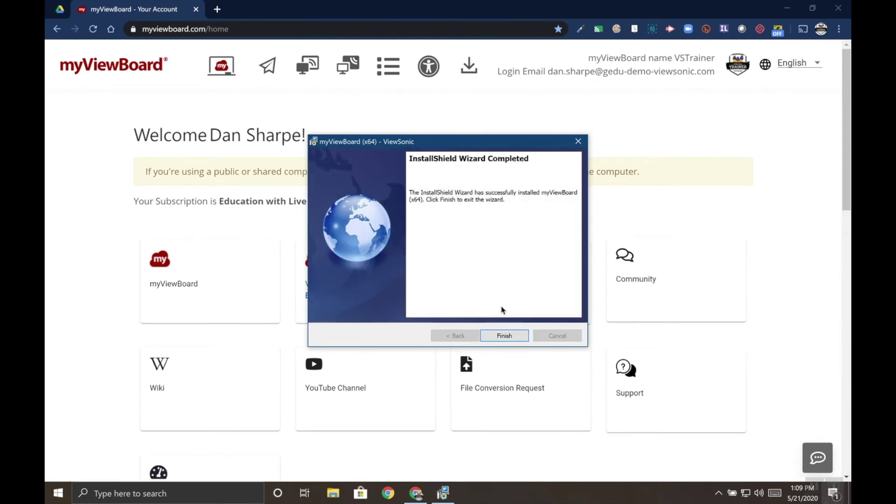
pyautogui.click(505, 336)
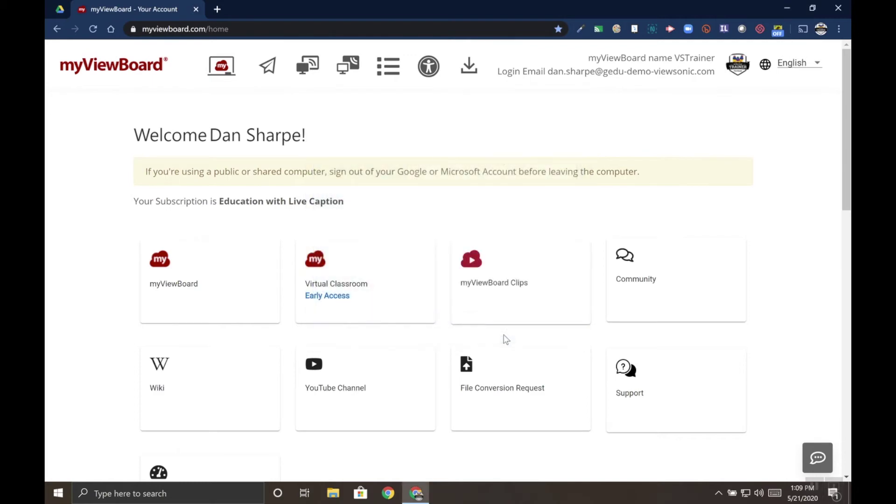
pyautogui.click(782, 10)
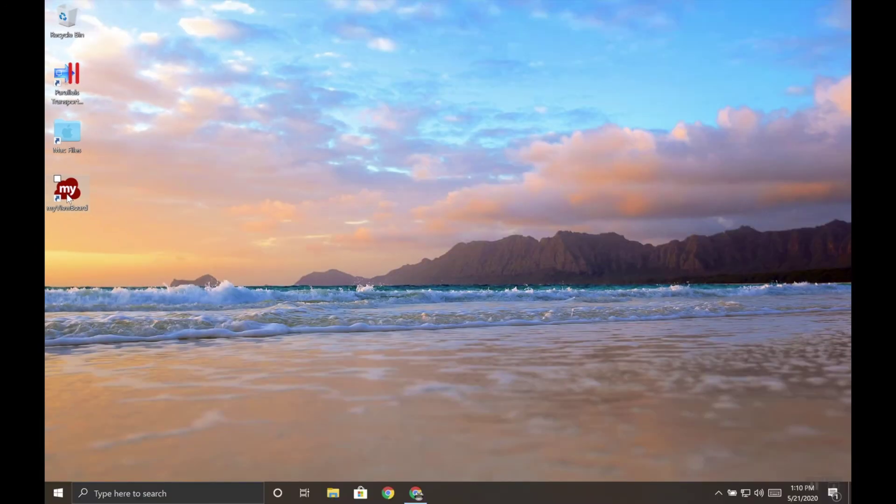
# Find the ViewSonic folder in the Start menu, then launch myViewBoard from its desktop icon
pyautogui.click(58, 493)
pyautogui.scroll(-10, 125, 434)
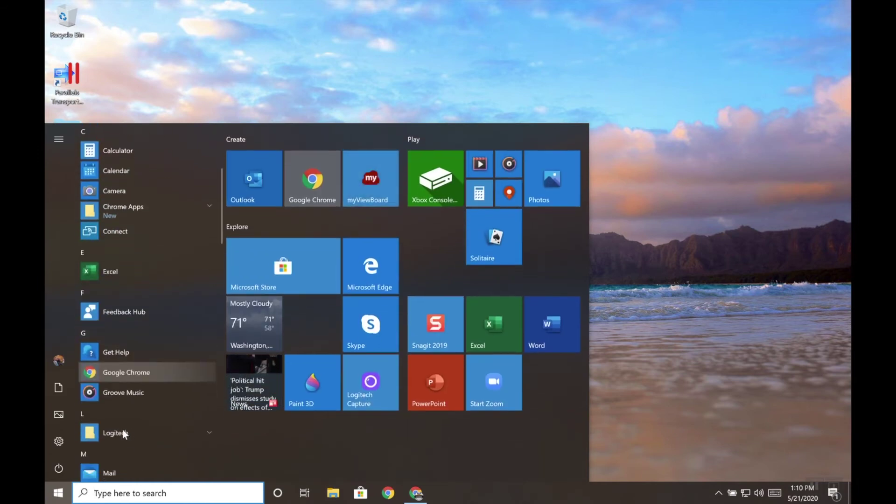
pyautogui.scroll(-6, 122, 429)
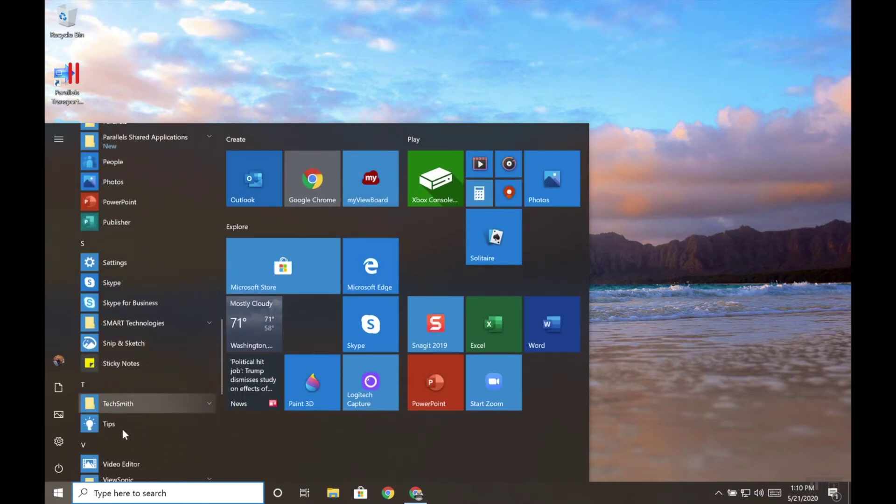
pyautogui.click(189, 372)
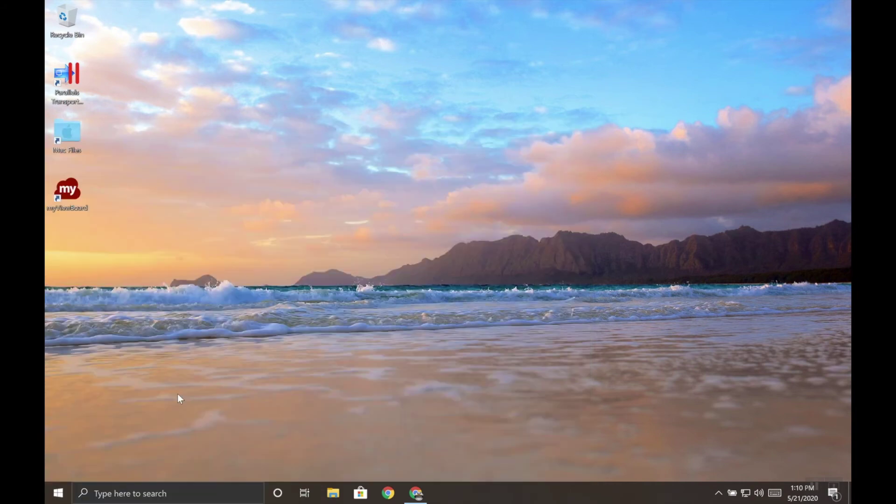
pyautogui.doubleClick(73, 196)
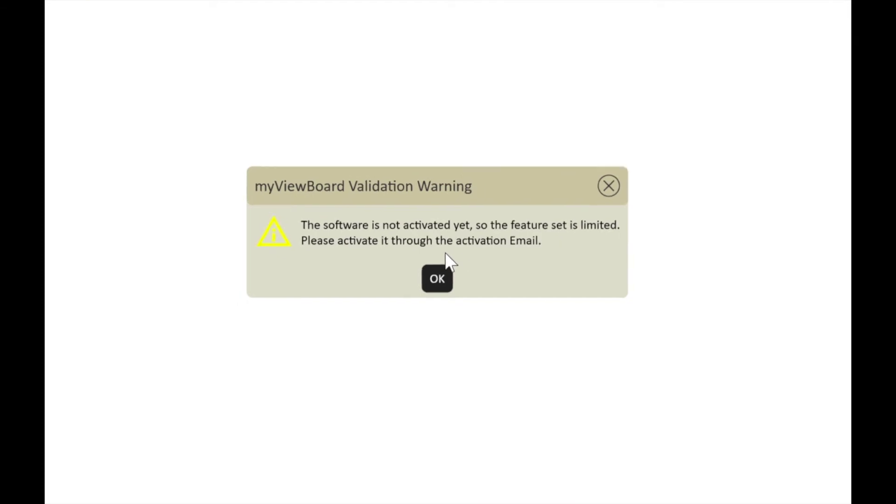
# Dismiss the Validation Warning and Save File Error dialogs, then close myViewBoard
pyautogui.click(438, 279)
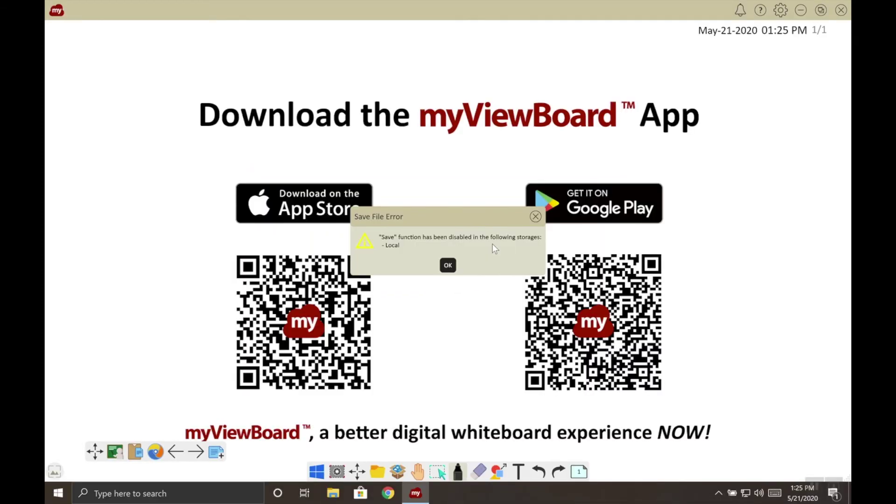
pyautogui.click(448, 266)
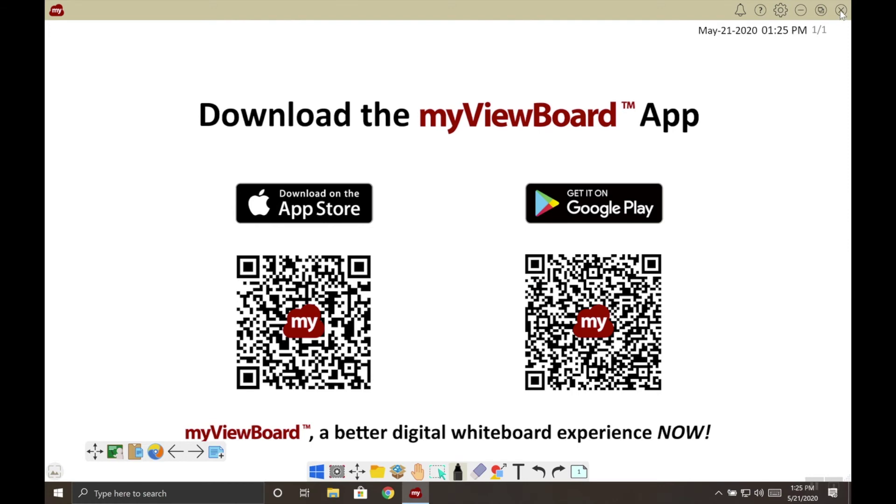
pyautogui.click(842, 11)
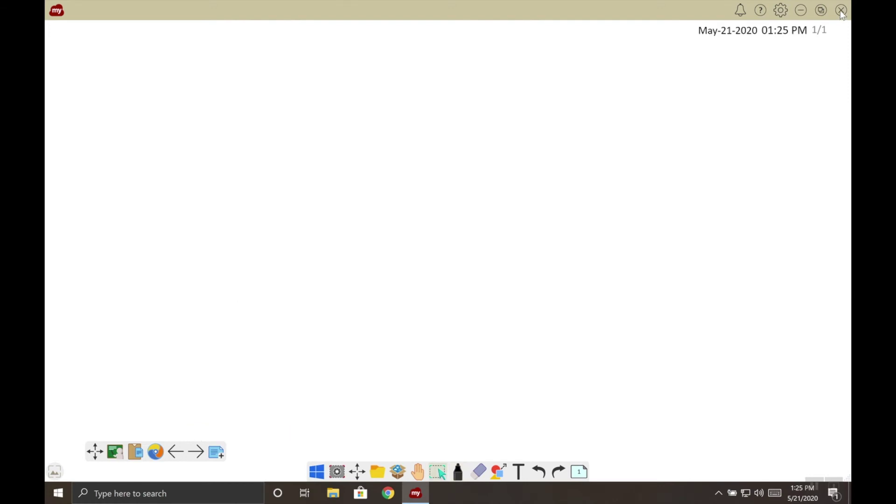
pyautogui.click(841, 11)
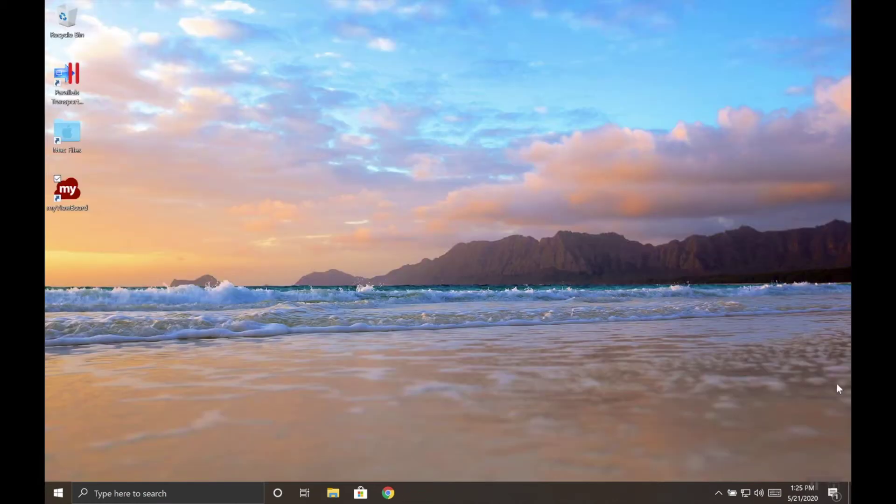
# Open the myViewBoard activation email in Gmail and activate the installation from it
pyautogui.click(834, 488)
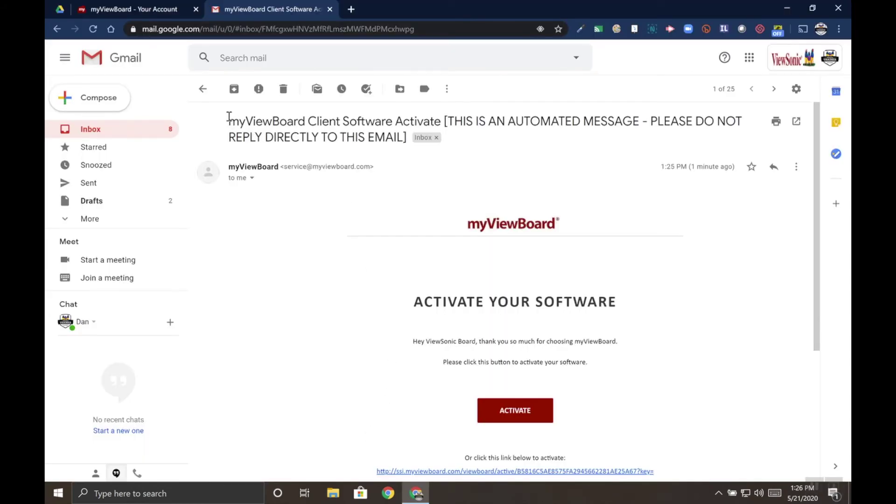
pyautogui.moveTo(229, 119); pyautogui.dragTo(440, 122)
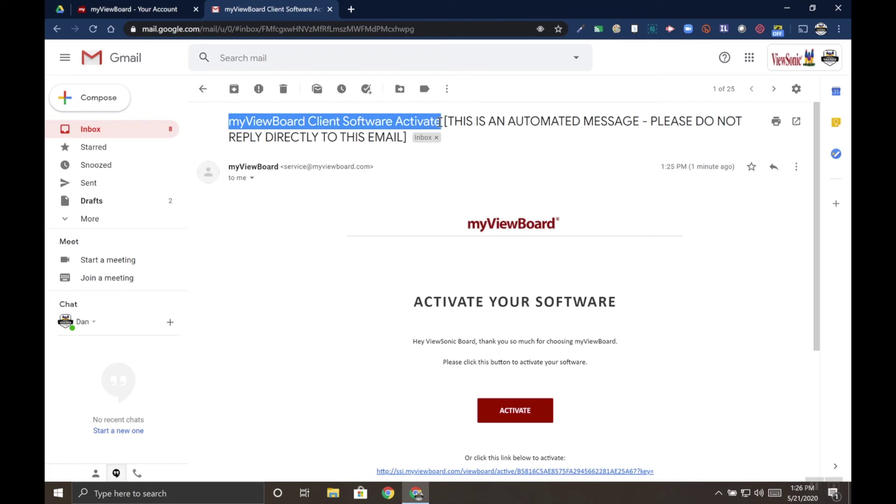
pyautogui.click(488, 116)
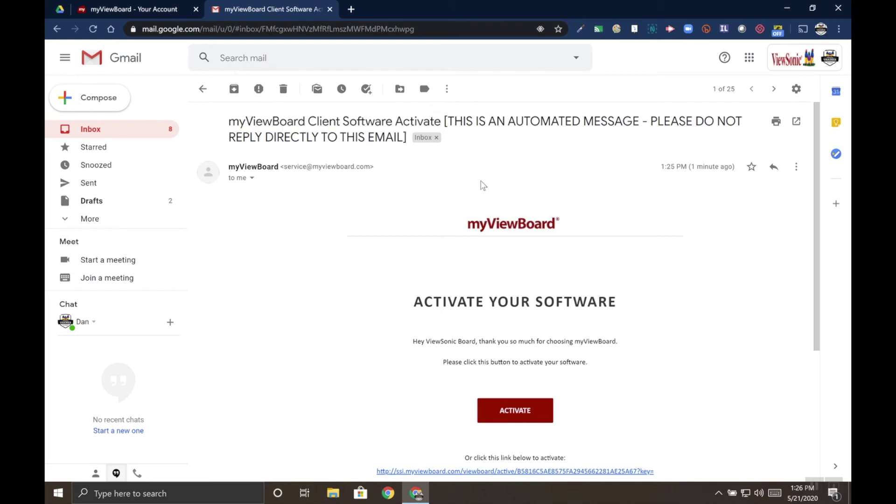
pyautogui.scroll(-2, 483, 185)
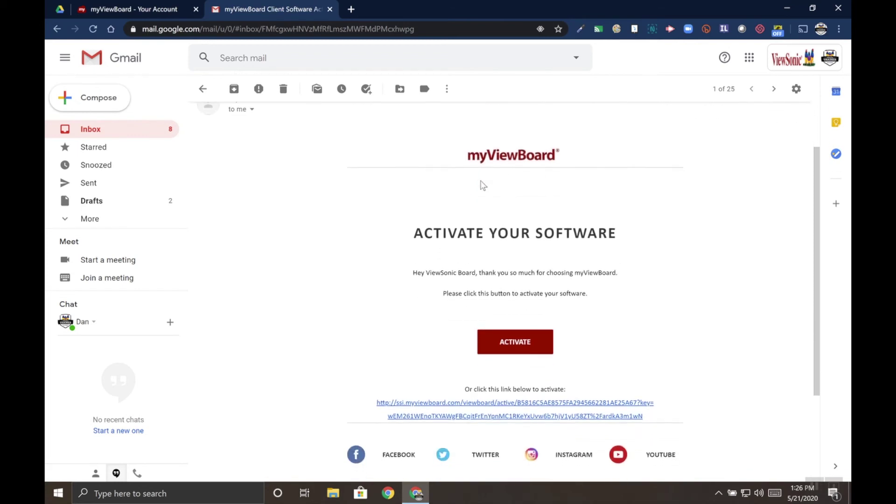
pyautogui.scroll(-1, 510, 344)
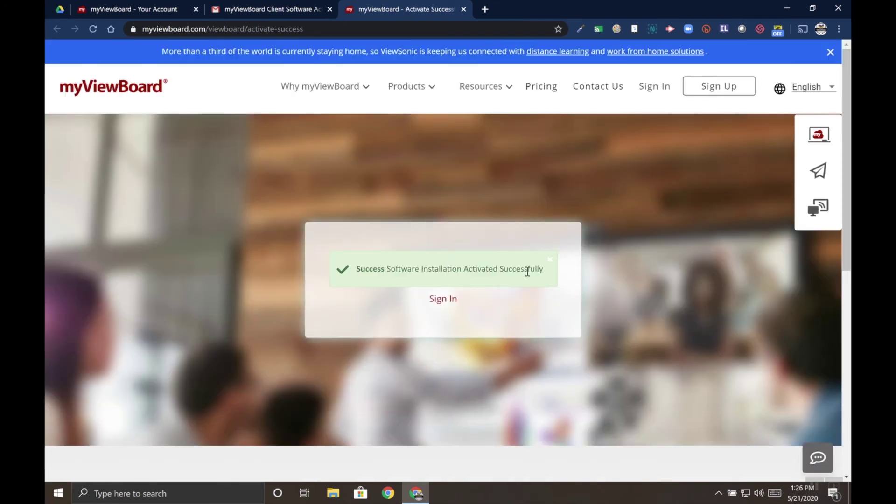
# Relaunch myViewBoard from the desktop shortcut and close the version 2.31.5.0 'What is new' notes
pyautogui.click(778, 13)
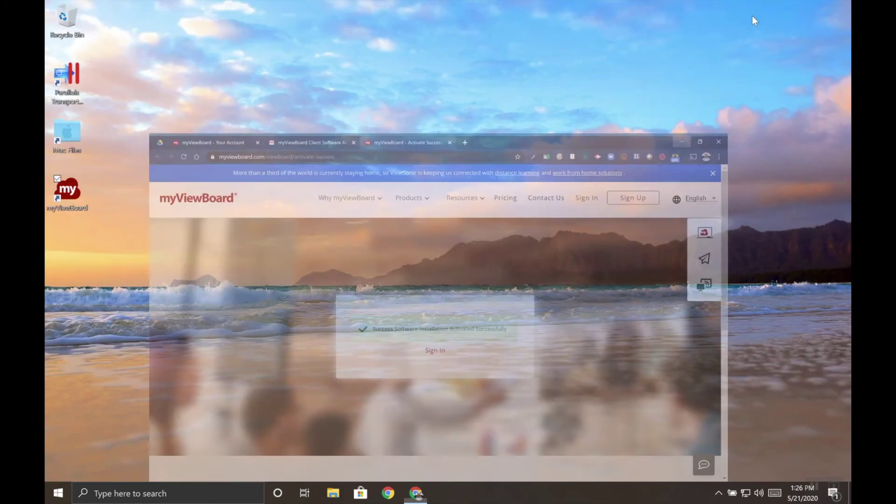
pyautogui.click(65, 197)
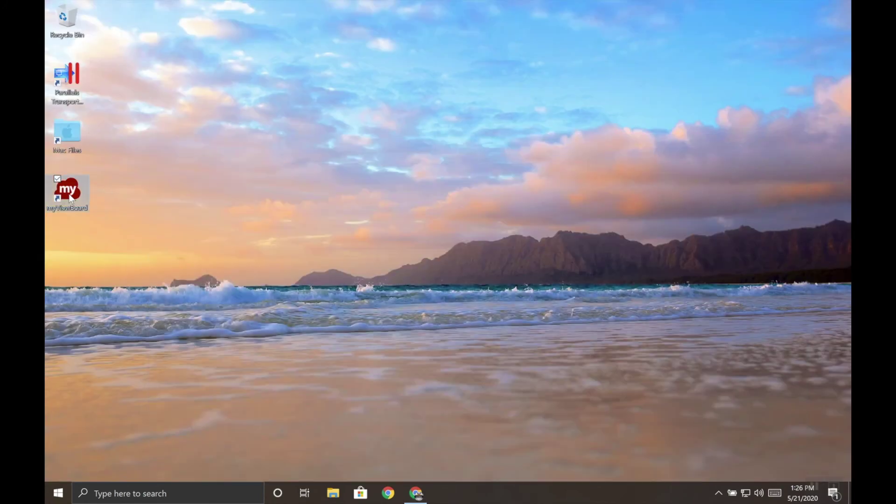
pyautogui.doubleClick(70, 197)
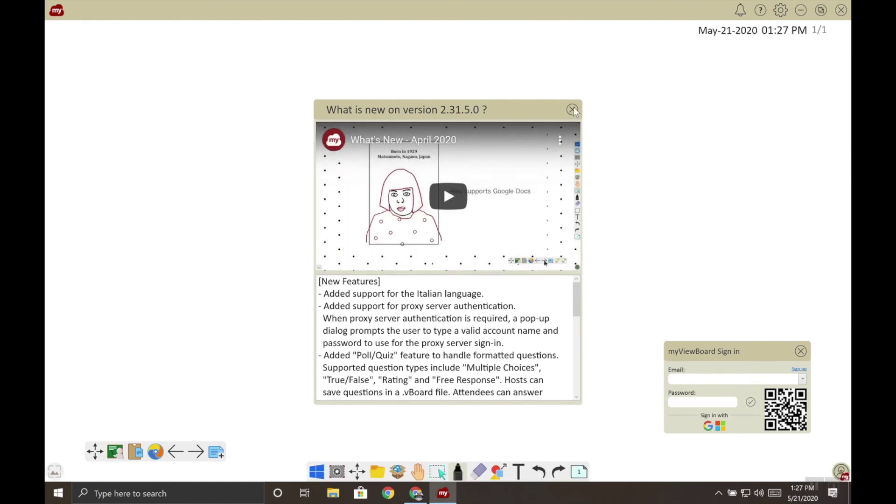
pyautogui.click(573, 110)
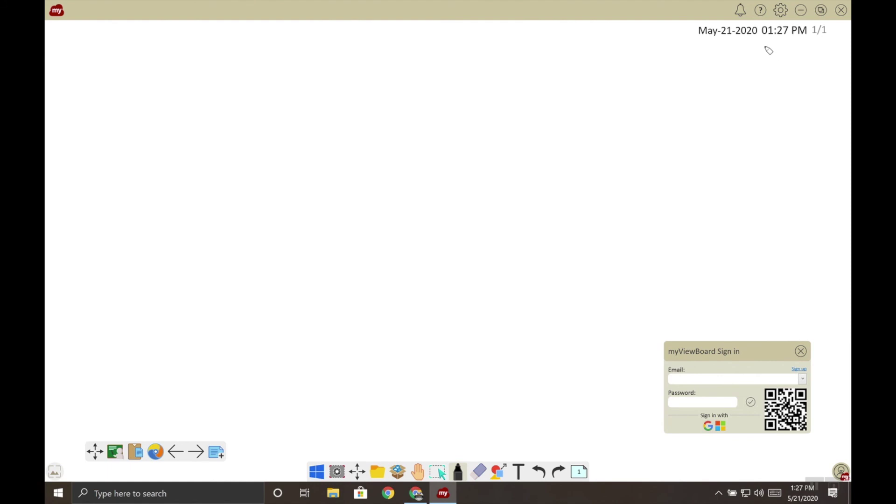
# Draw an arrow under the date, then view the Settings info page with registered email and version
pyautogui.moveTo(750, 57)
pyautogui.mouseDown()
pyautogui.moveTo(772, 43)
pyautogui.moveTo(781, 66)
pyautogui.moveTo(761, 86)
pyautogui.mouseUp()
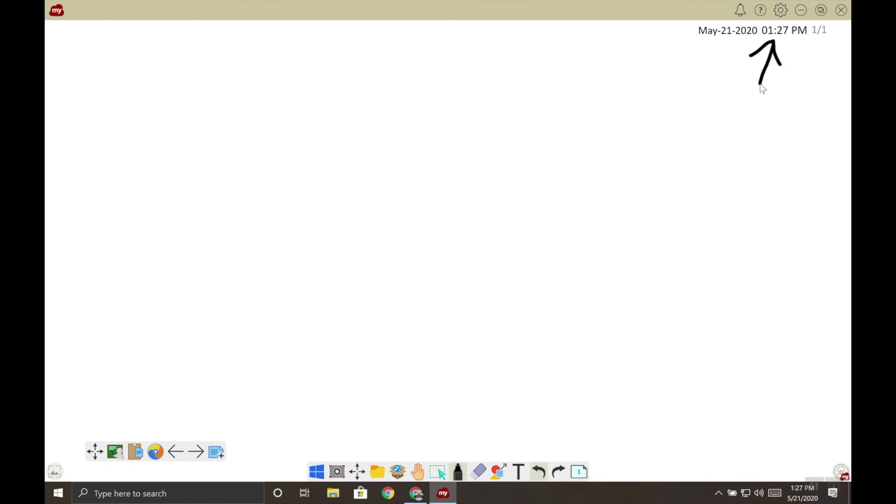
pyautogui.click(781, 11)
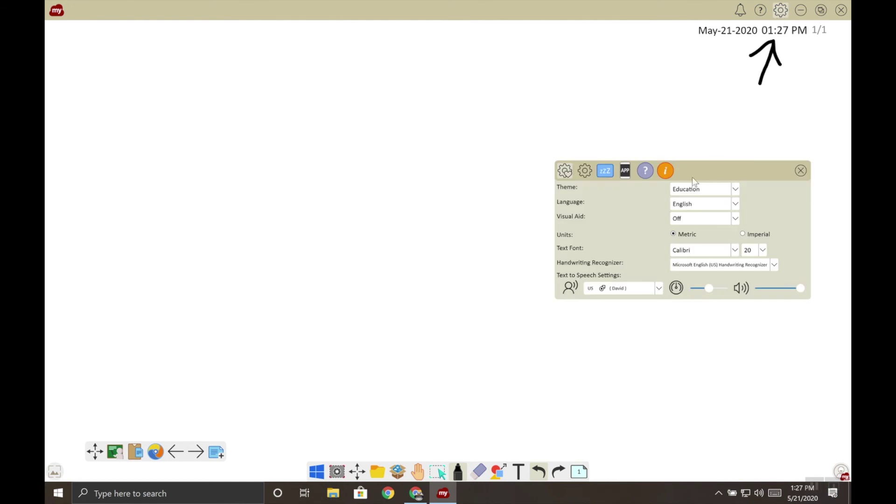
pyautogui.click(666, 172)
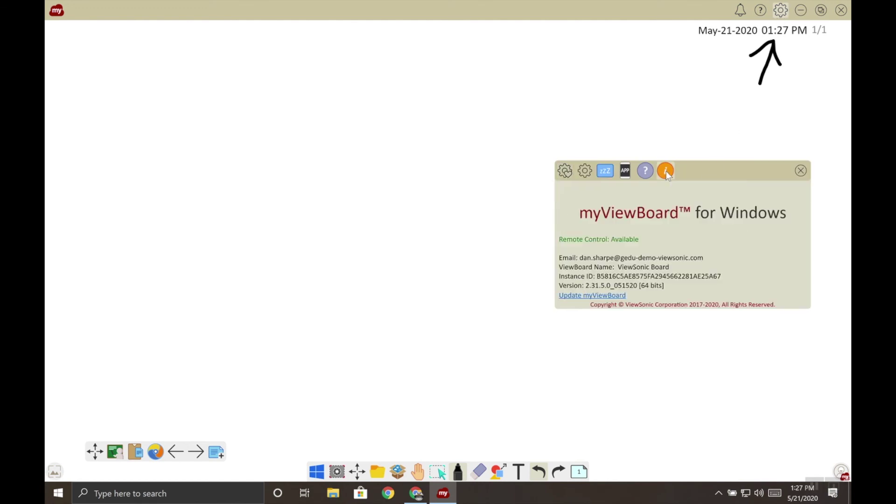